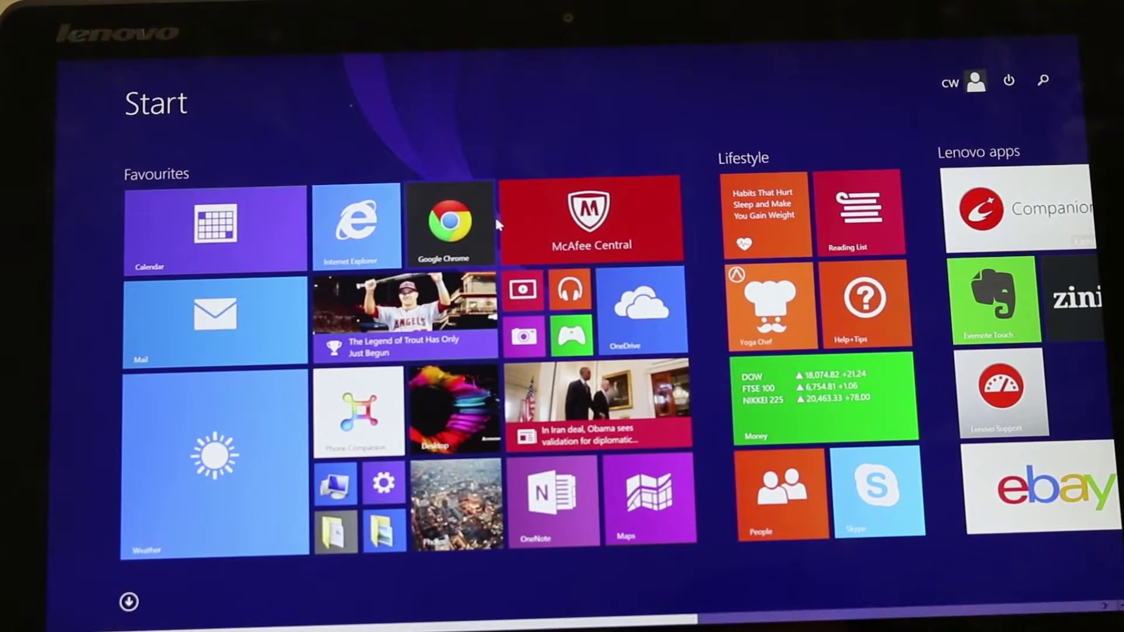
text(user ac)
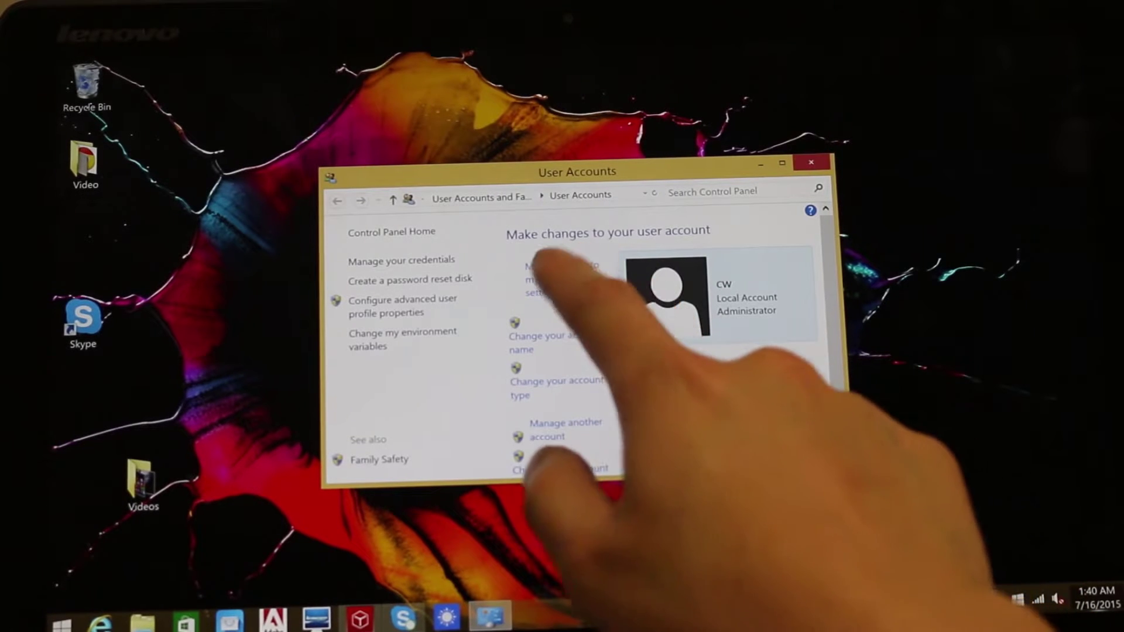
Step: Open the local account's Accounts page in PC settings from User Accounts
click(562, 277)
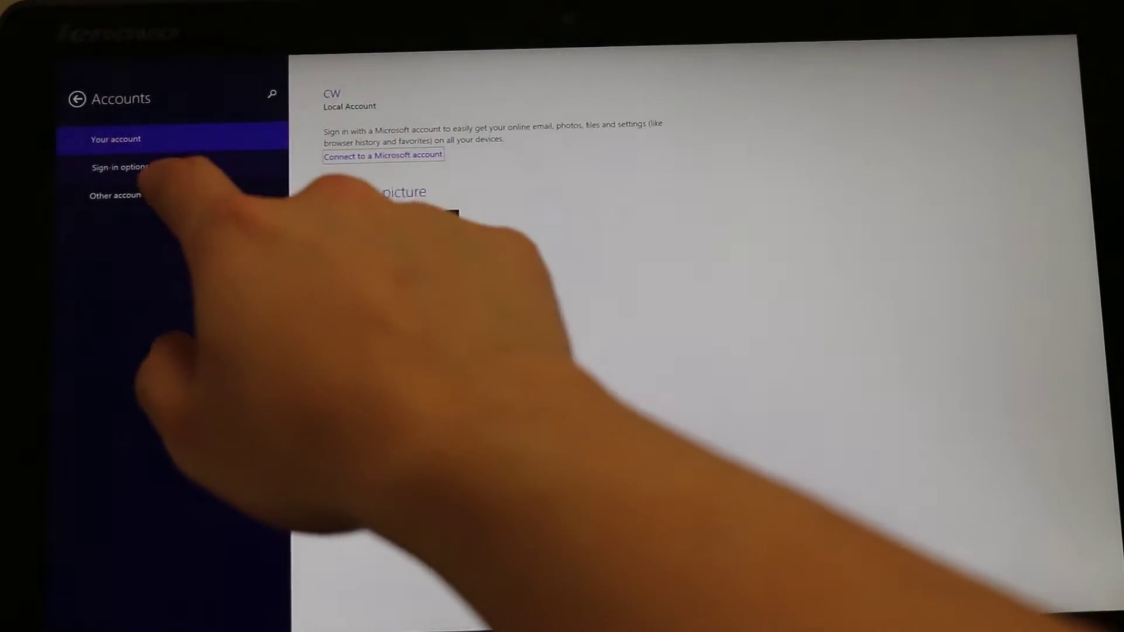
Step: Under Sign-in options, start adding a password for the local account
click(118, 167)
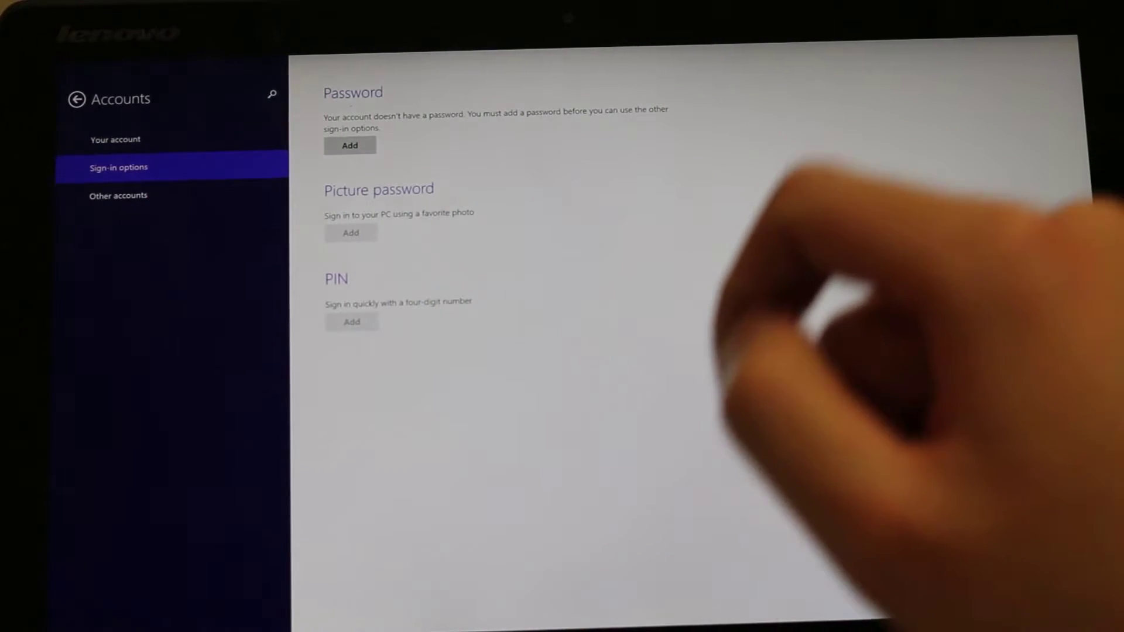
click(350, 143)
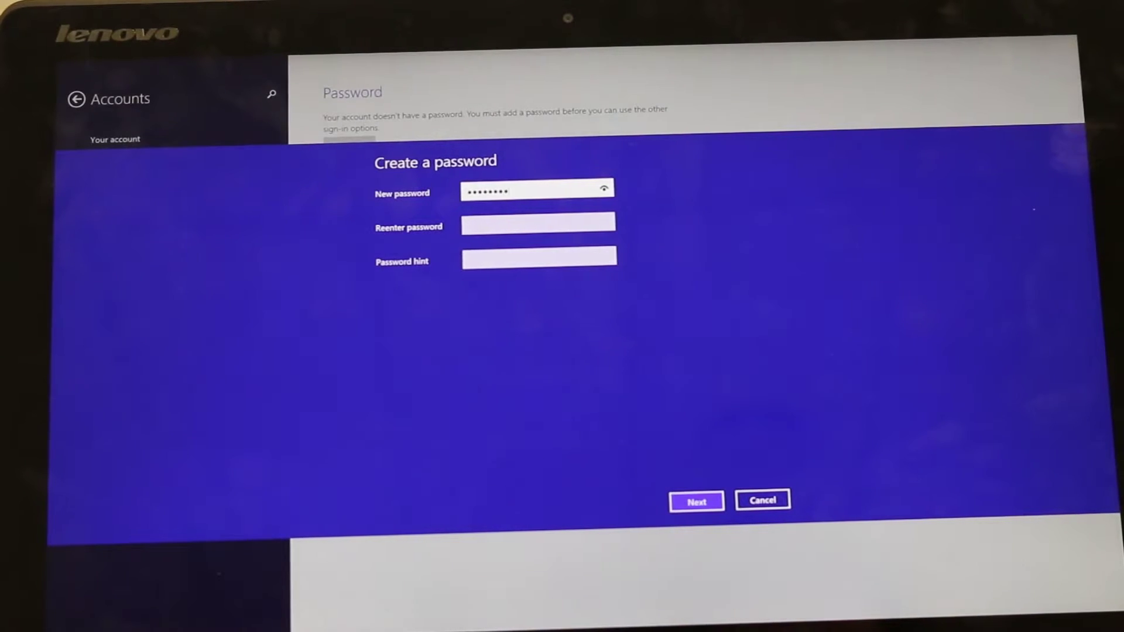
text(*****)
Step: Enter the new password and the hint 'What am i trying to remember?', then submit
click(516, 257)
text(What am I)
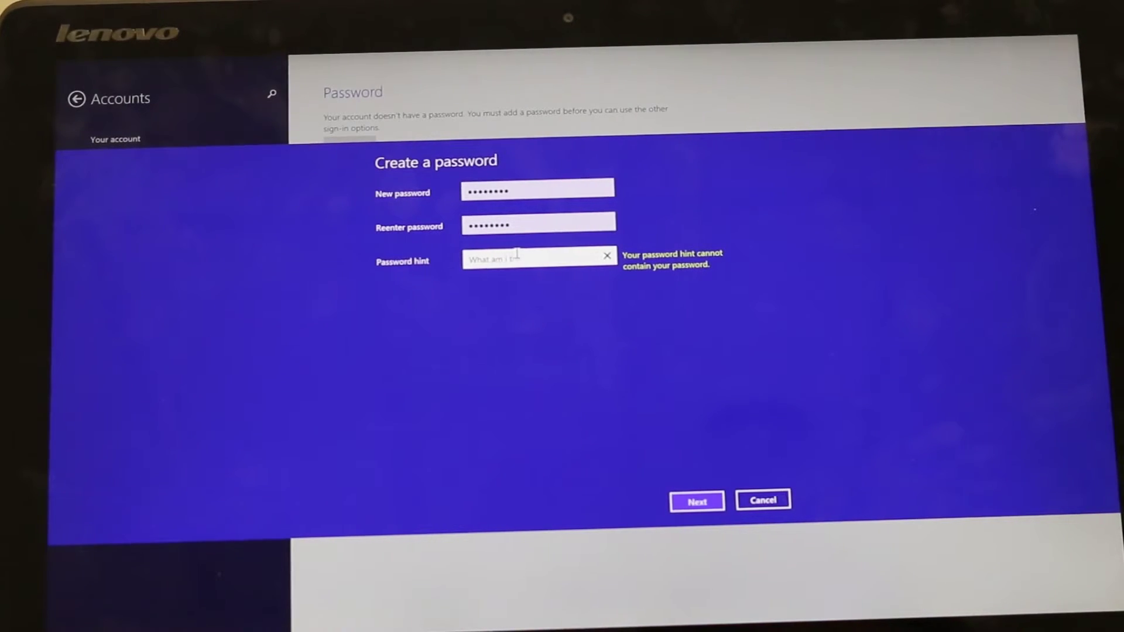
text(think)
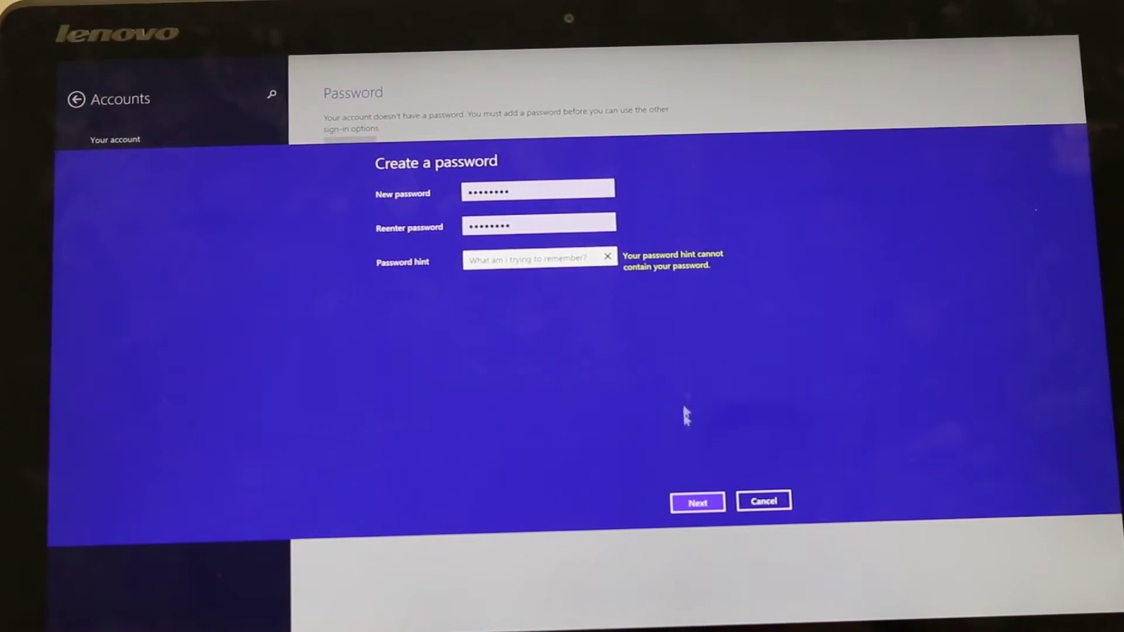
click(698, 503)
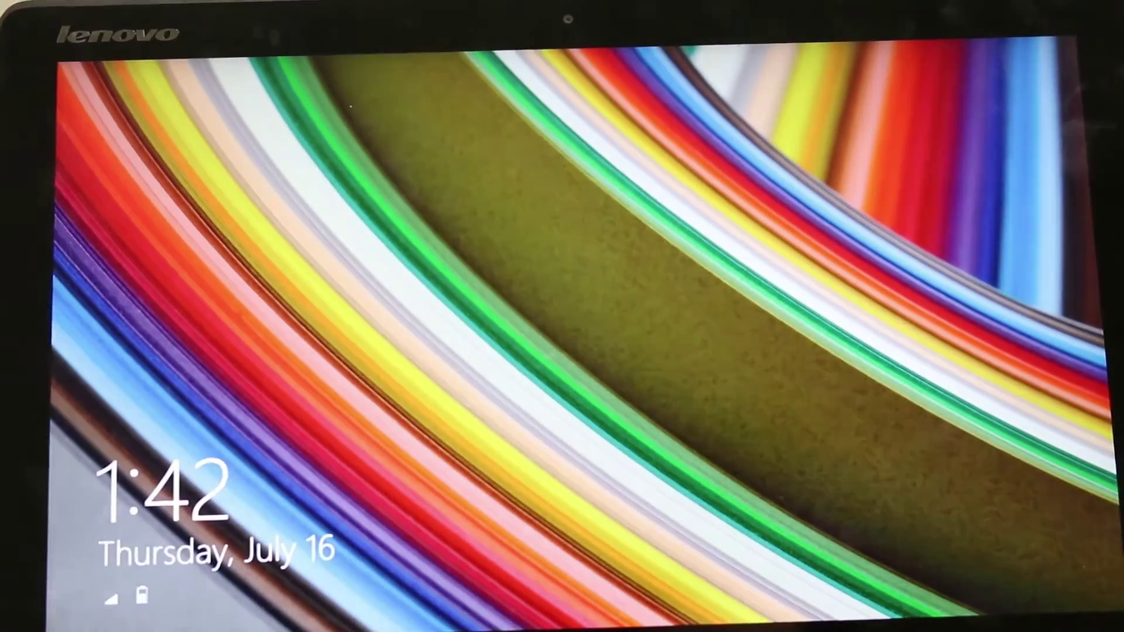
Step: Dismiss the lock screen to reach the local account's password sign-in screen
key(space)
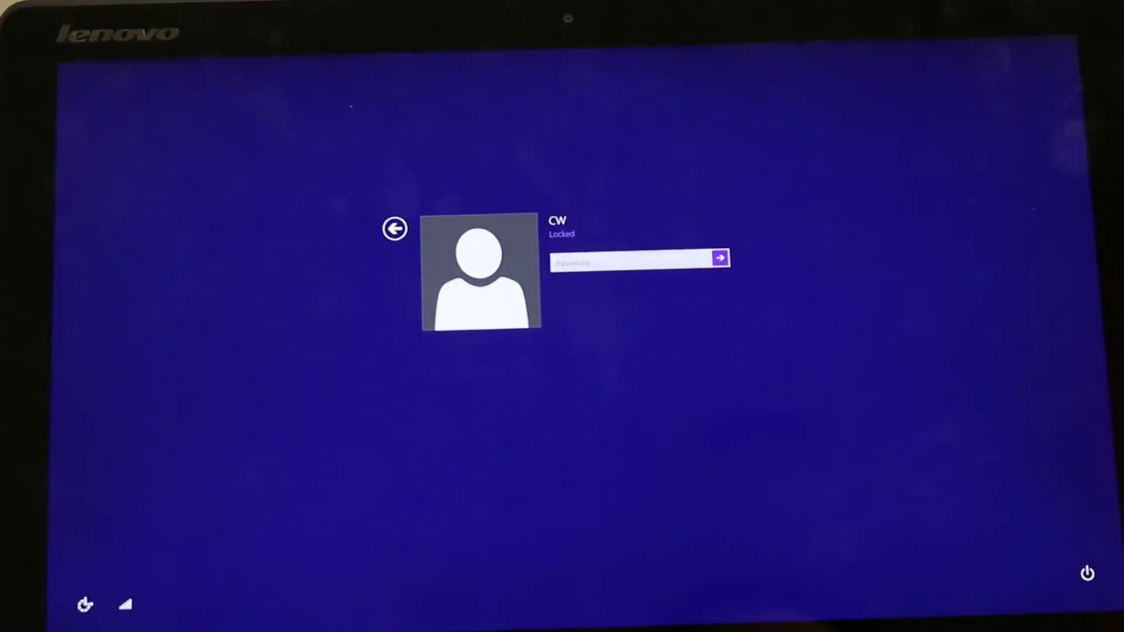